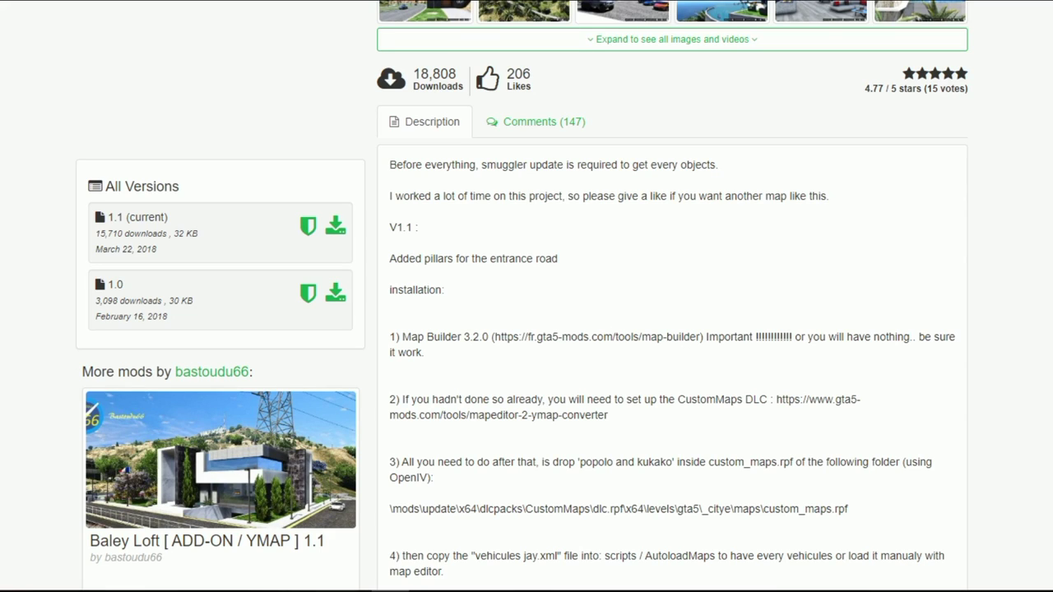
Step: Review the villa mod's web page for its images, available versions and installation instructions
scroll(526, 296, up, 5)
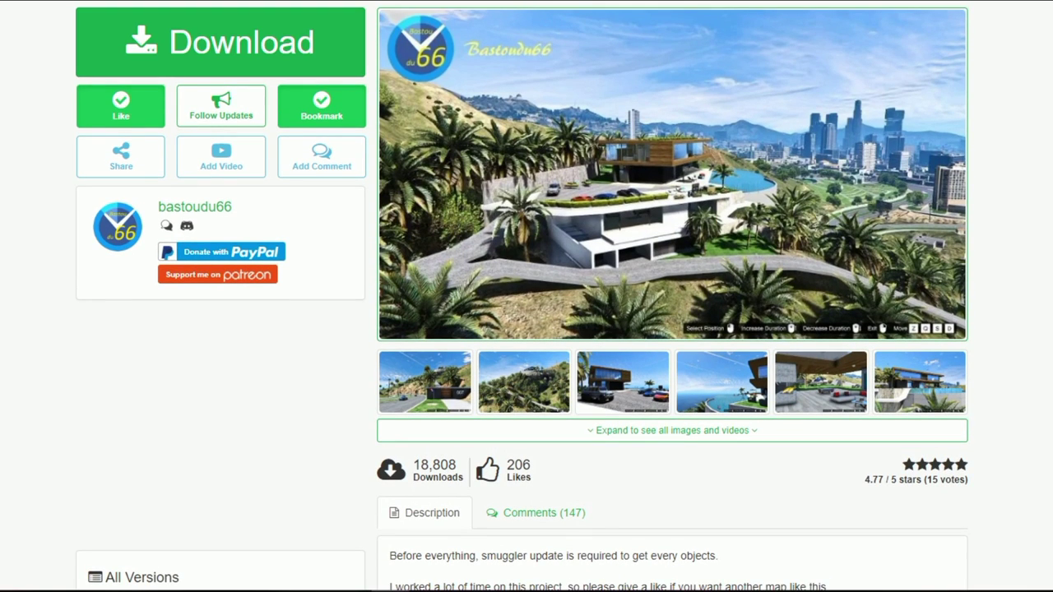
scroll(527, 296, down, 5)
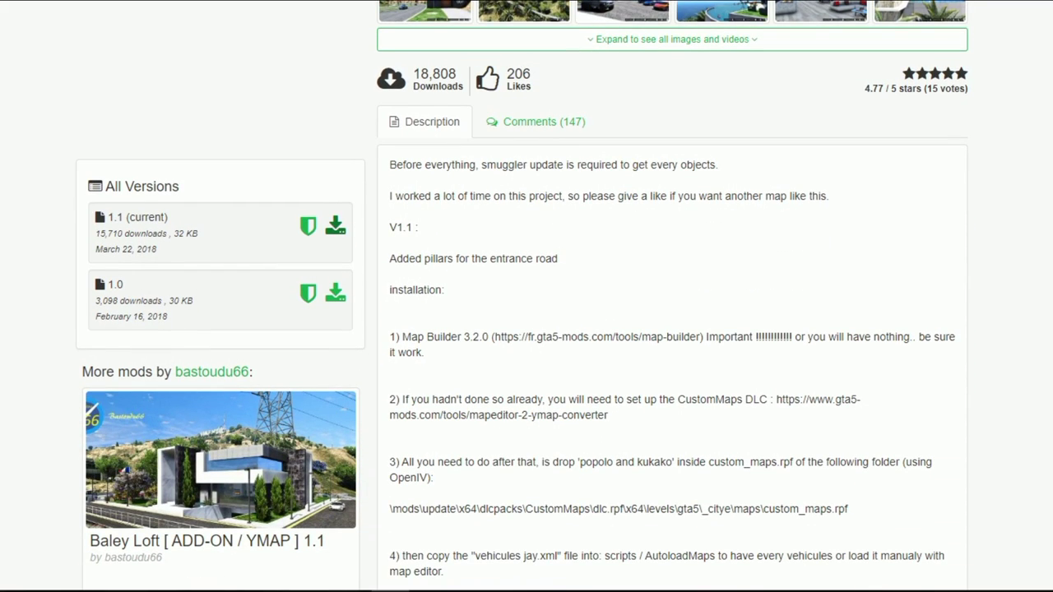
scroll(527, 296, up, 4)
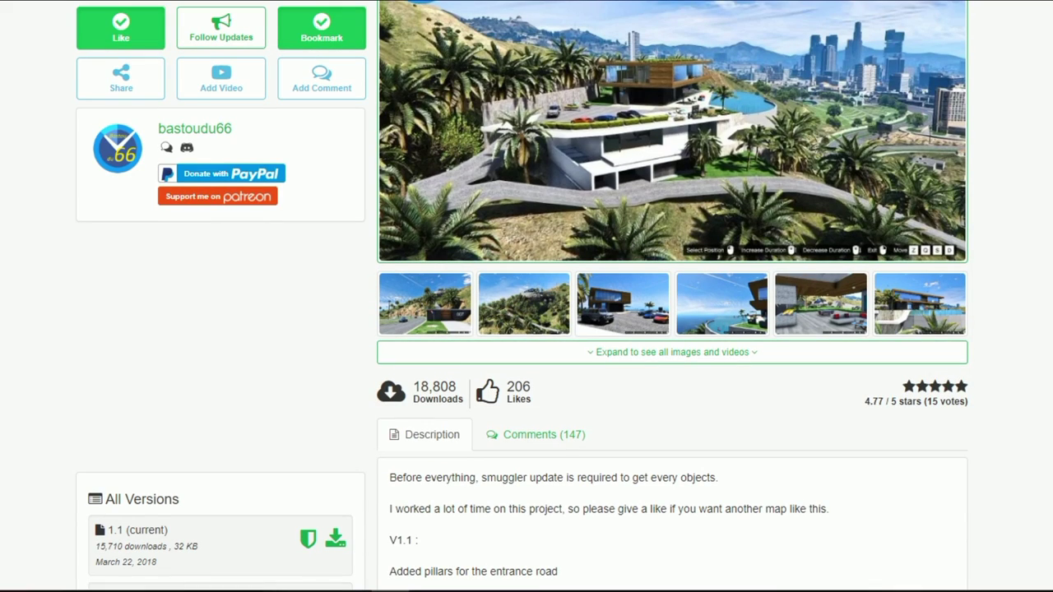
scroll(527, 296, down, 2)
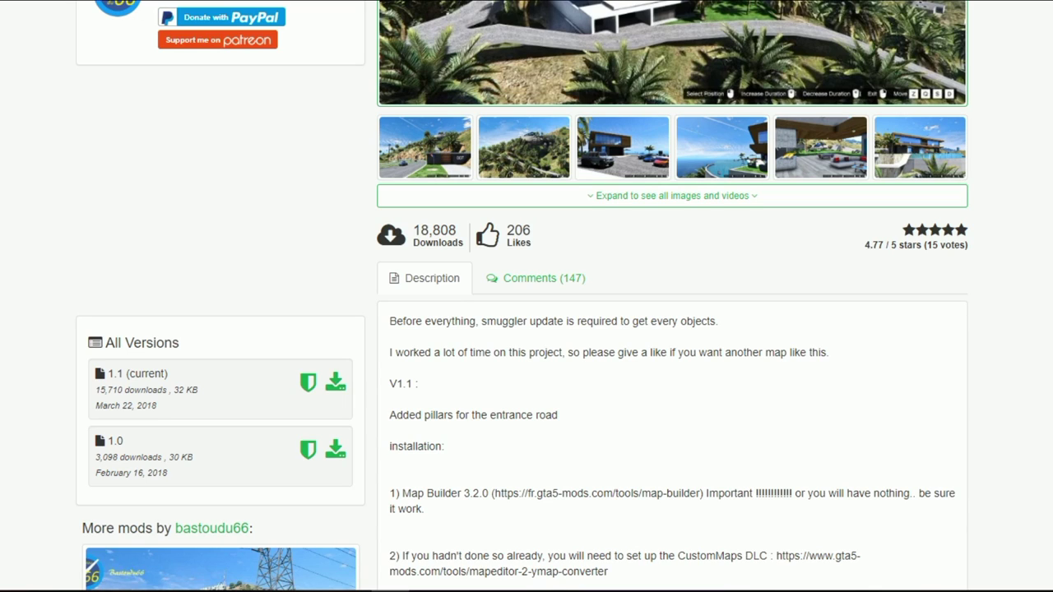
scroll(527, 296, up, 4)
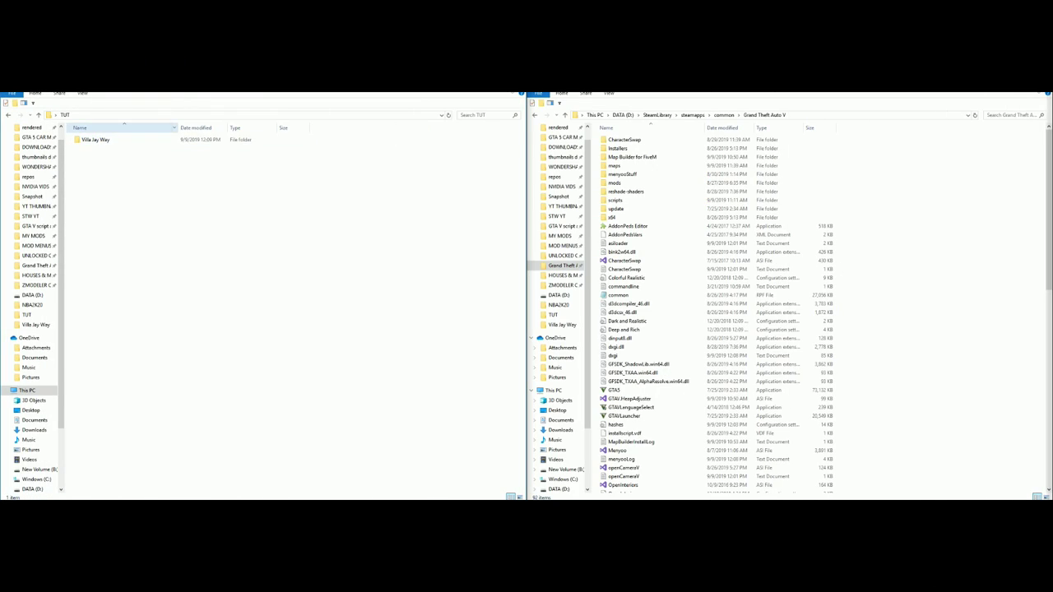
Step: In File Explorer, open the AutoloadMaps folder inside the scripts folder of the Grand Theft Auto V directory
click(123, 139)
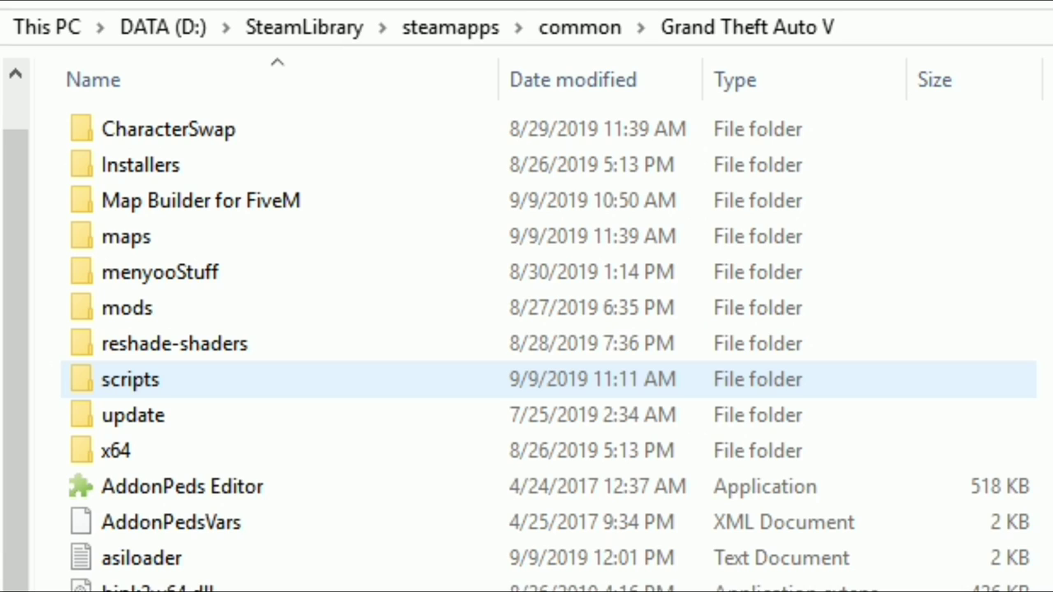
click(321, 379)
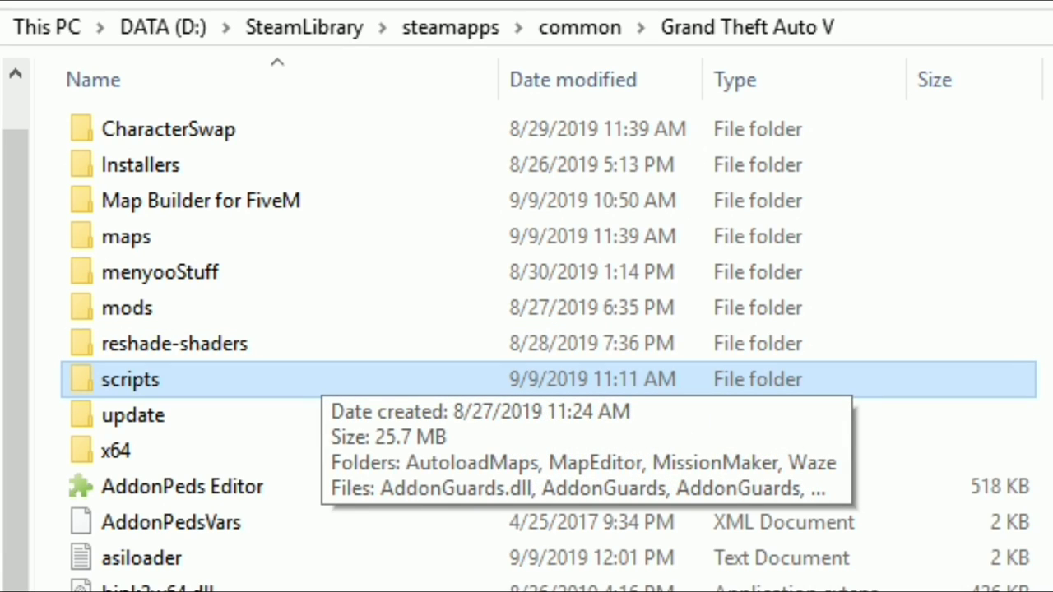
double_click(321, 379)
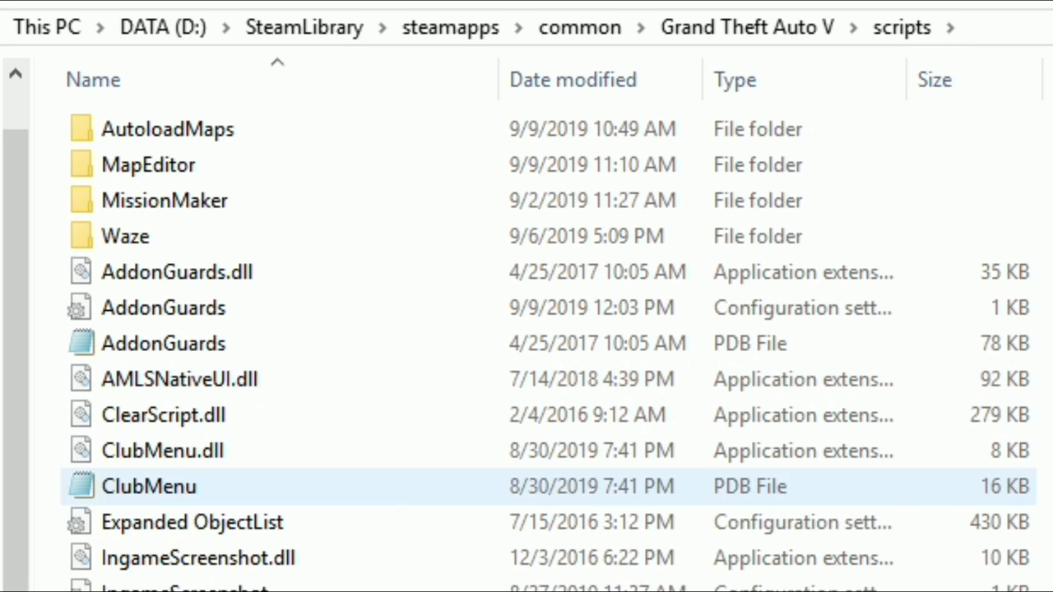
click(321, 130)
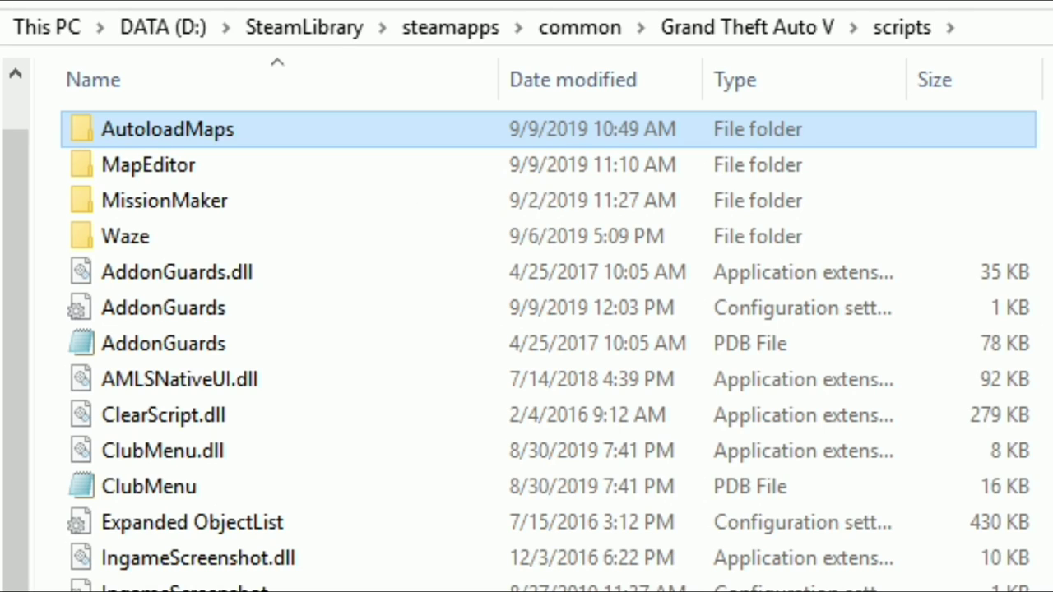
double_click(243, 129)
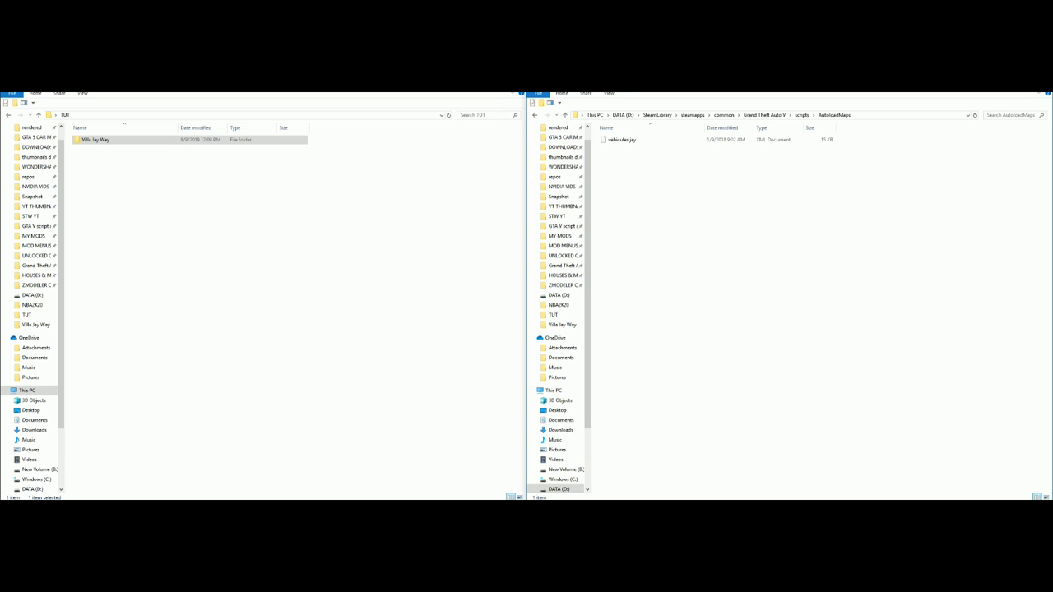
Step: Open the Villa Jay Way folder and try to copy its vehicules jay XML file into AutoloadMaps, cancelling the file replacement
click(95, 139)
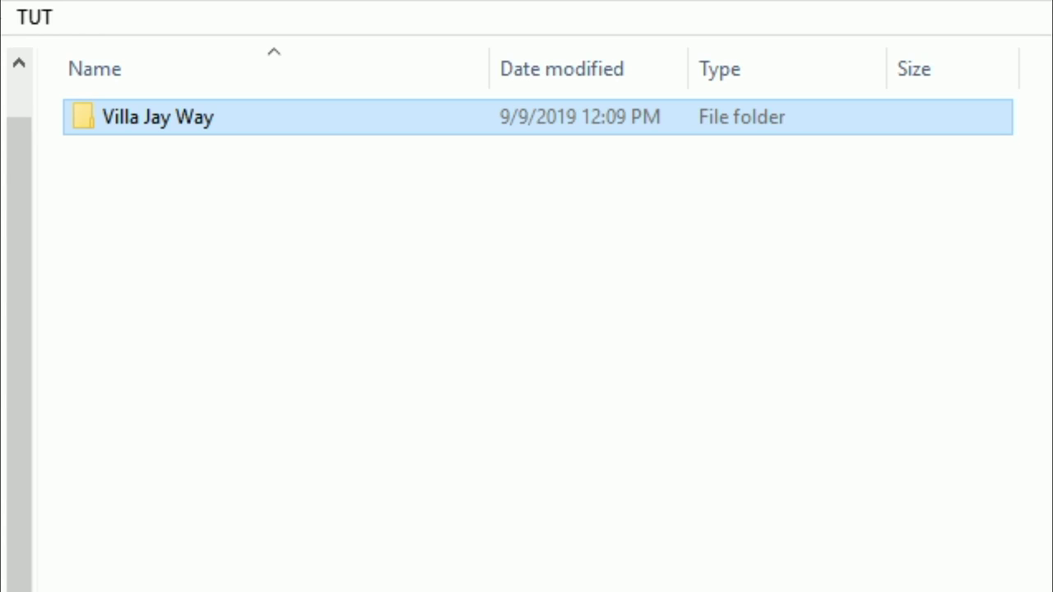
key(Return)
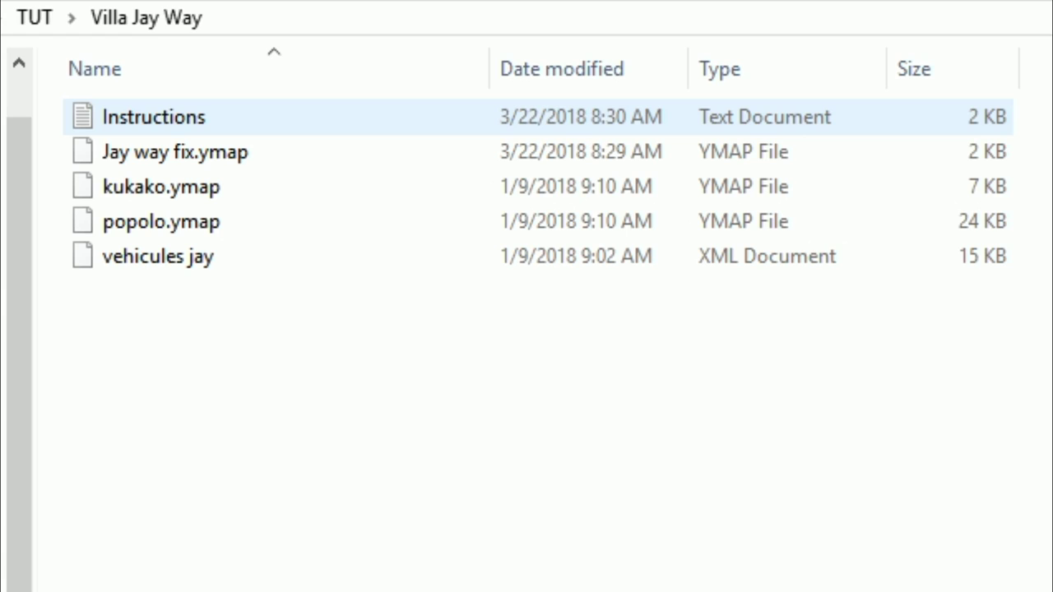
key(Down)
key(Down)
key(Down)
key(Down)
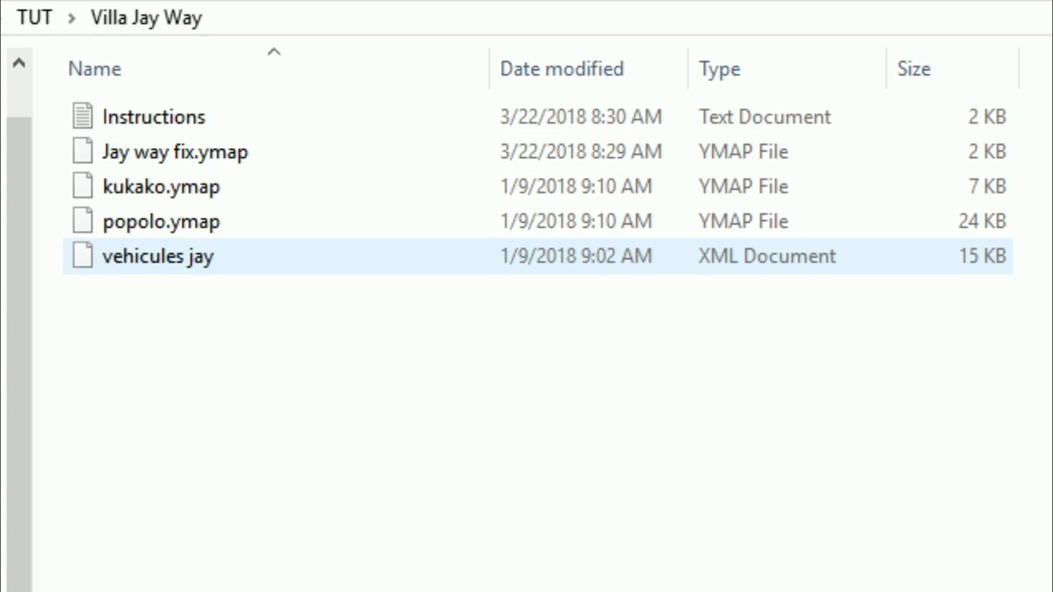
click(157, 256)
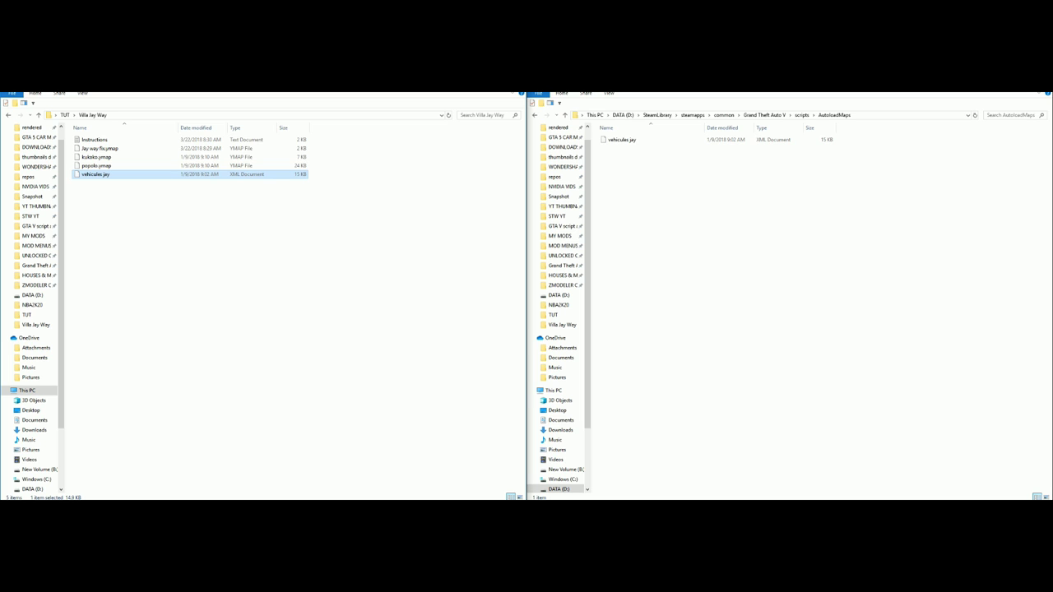
drag(165, 257, 772, 265)
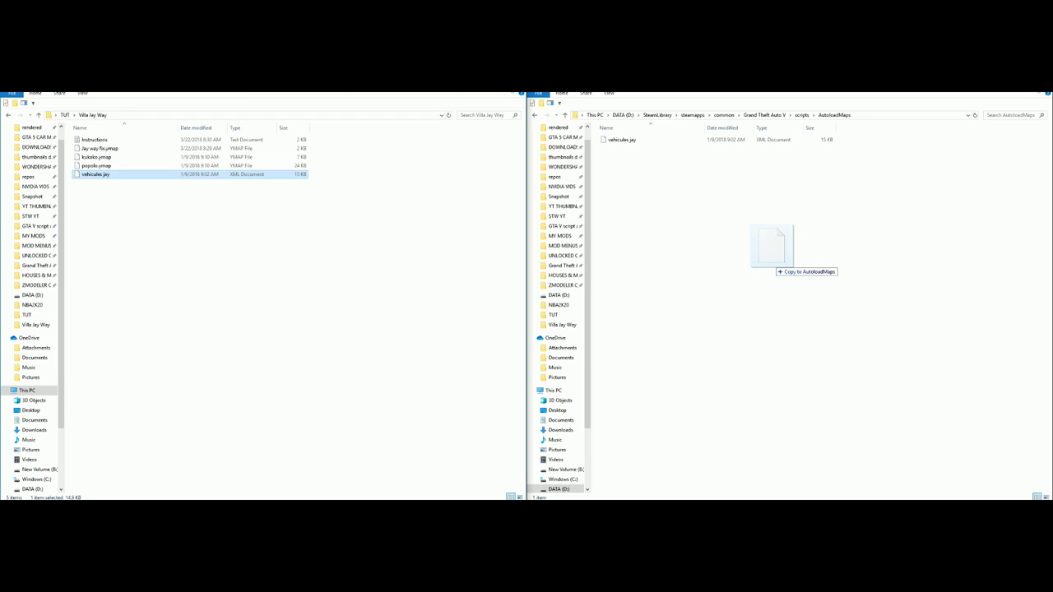
drag(773, 259, 773, 260)
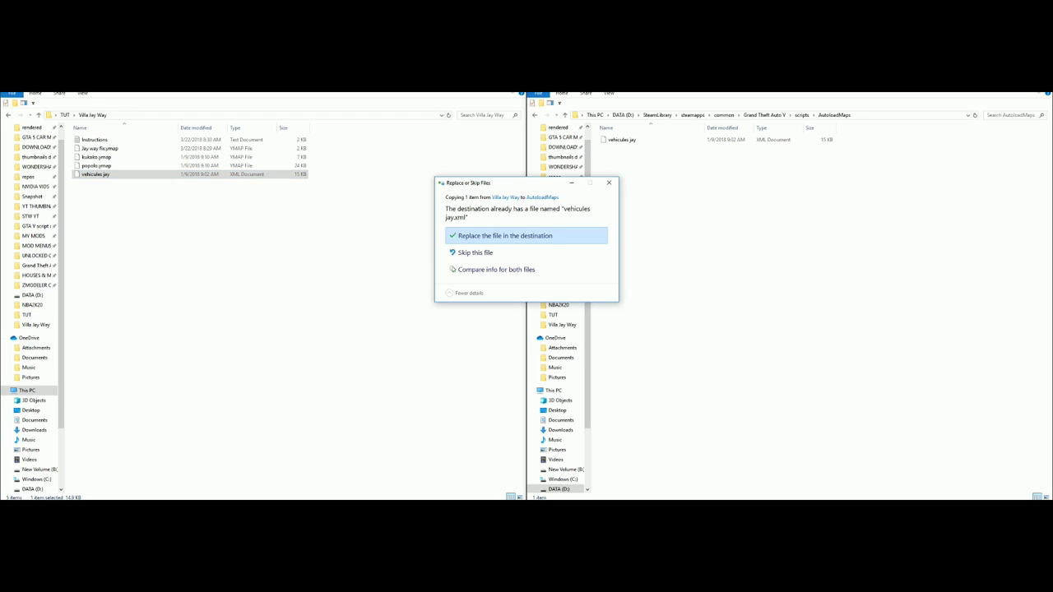
click(608, 183)
click(765, 115)
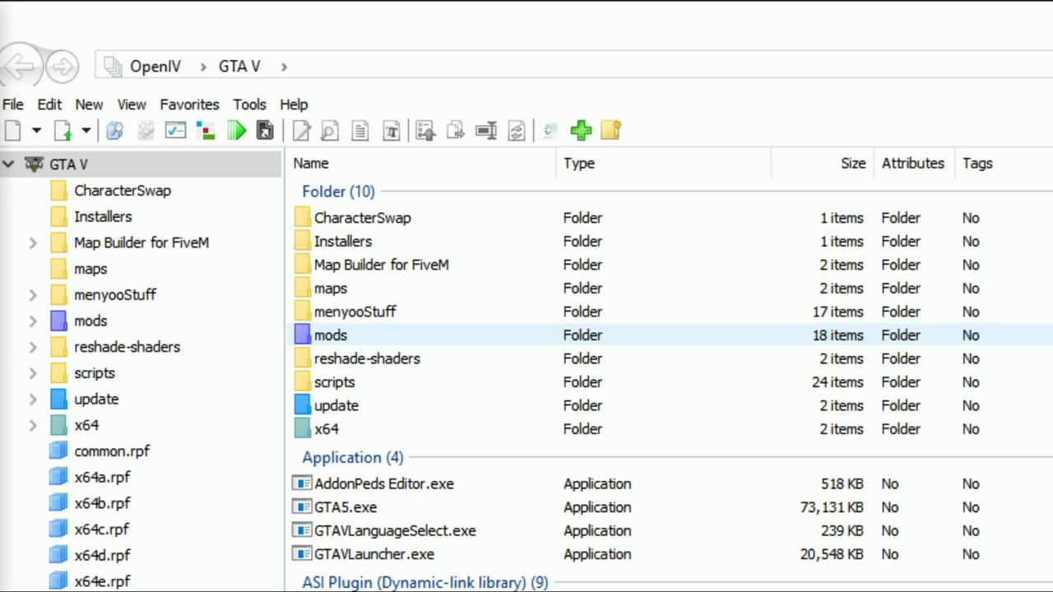
Step: In OpenIV, open the custom_maps folder under mods\update\x64\dlcpacks
click(330, 335)
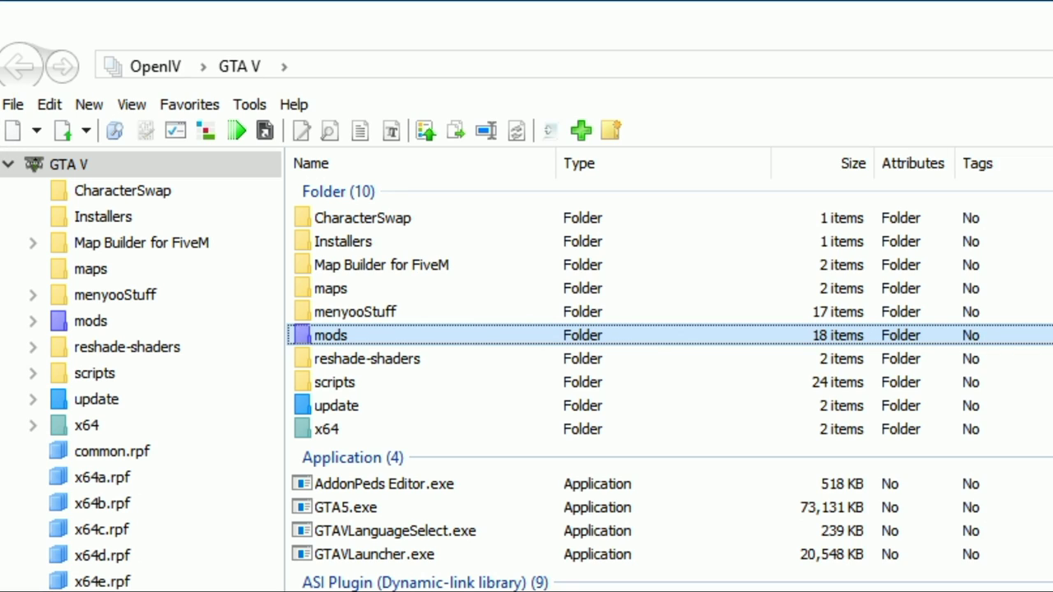
double_click(330, 335)
click(336, 217)
key(Return)
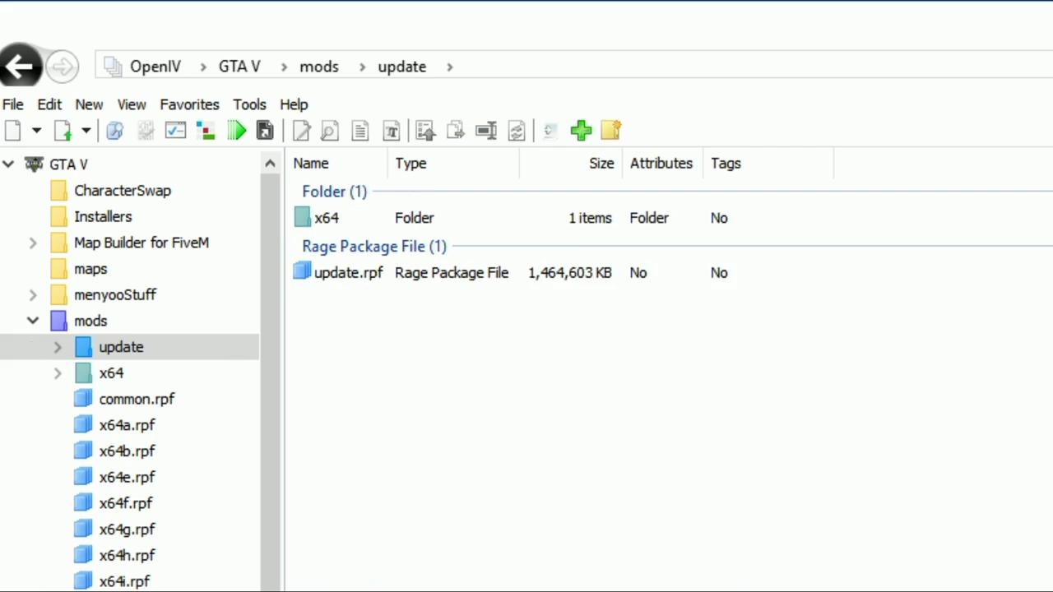
double_click(336, 218)
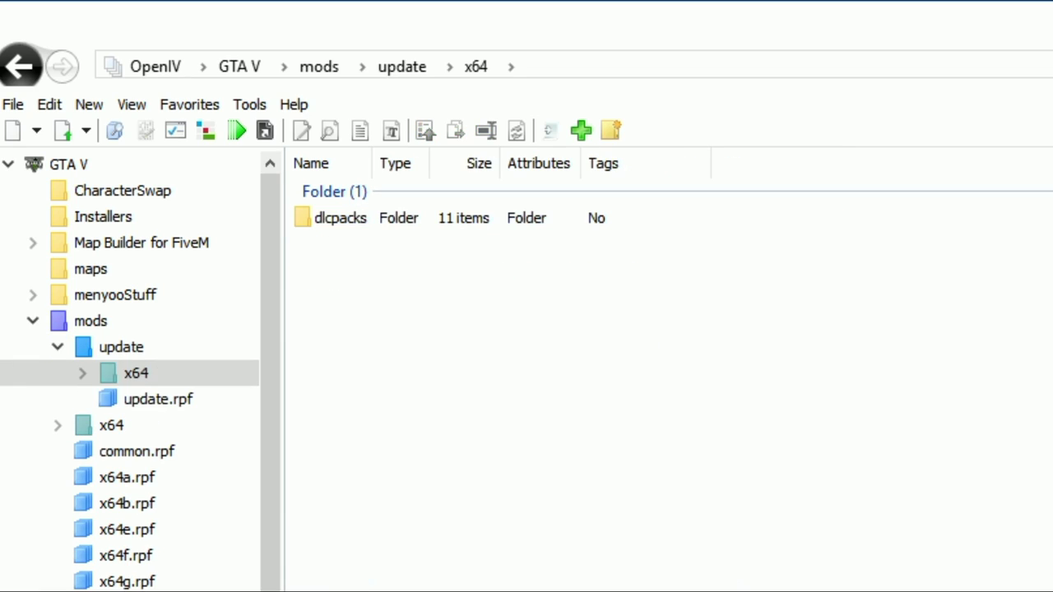
click(339, 217)
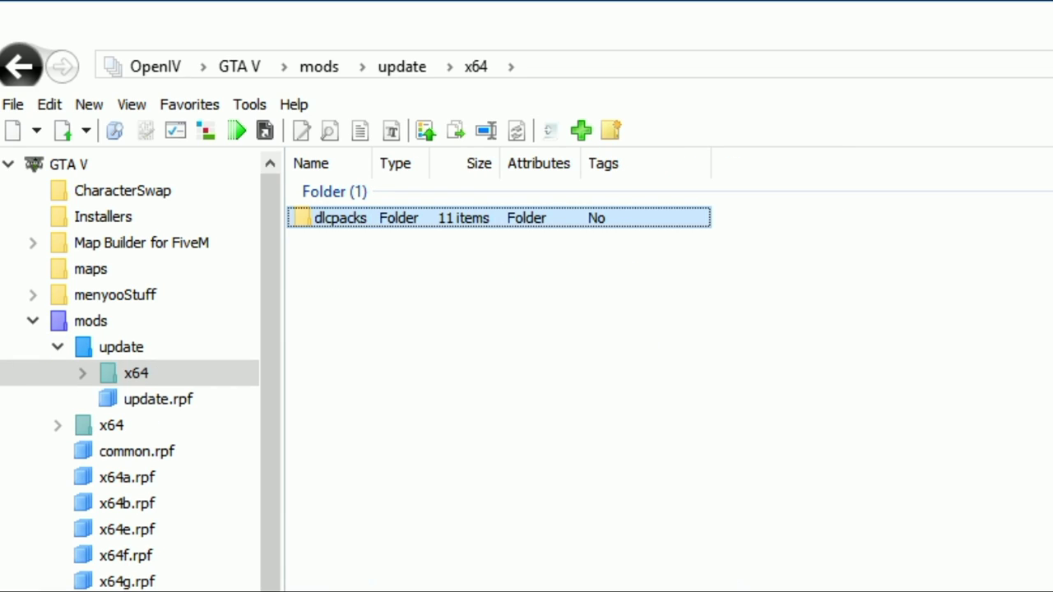
key(Return)
key(Down)
key(Down)
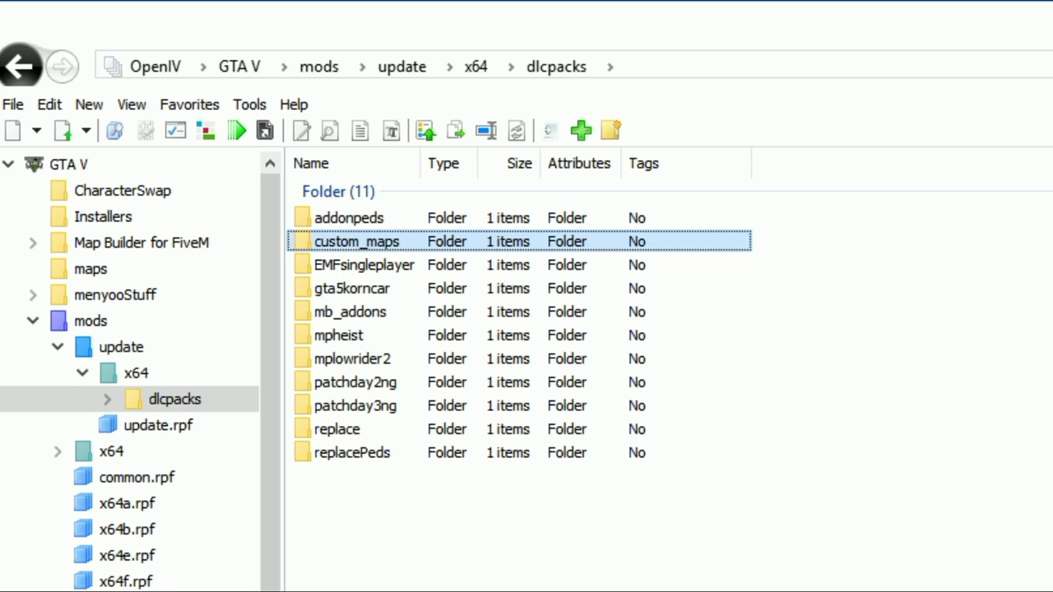
key(Return)
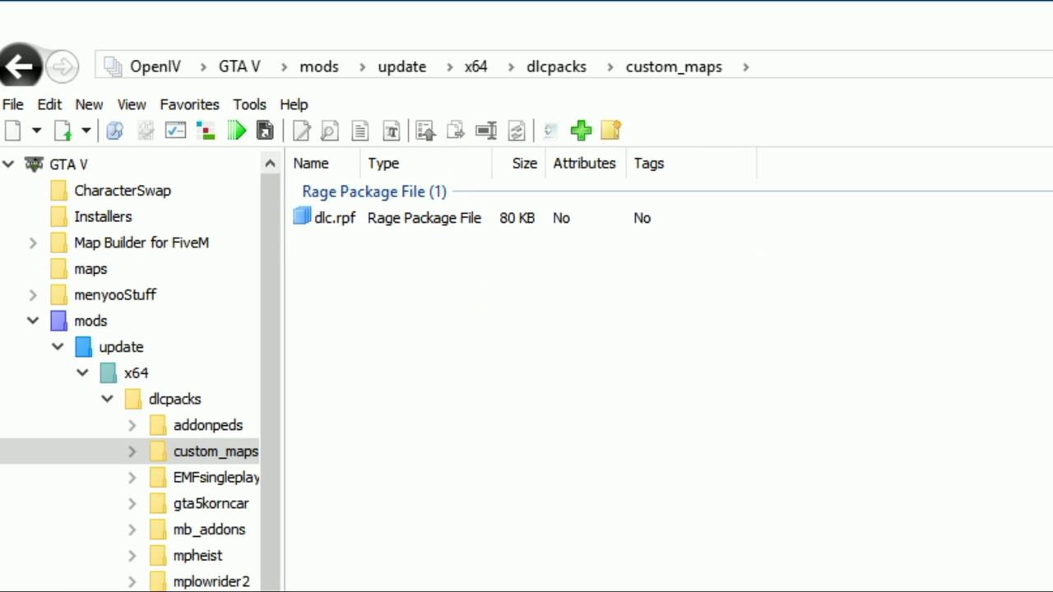
Step: Open the custom_maps.rpf archive located in dlc.rpf\x64\levels\gta5\_citye\maps
key(Down)
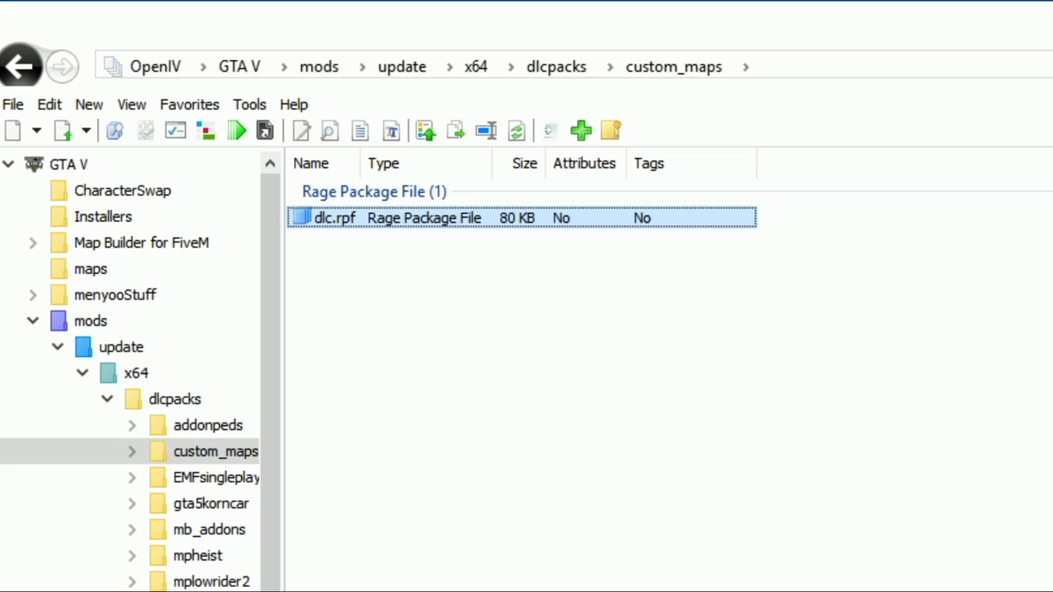
key(Return)
key(Down)
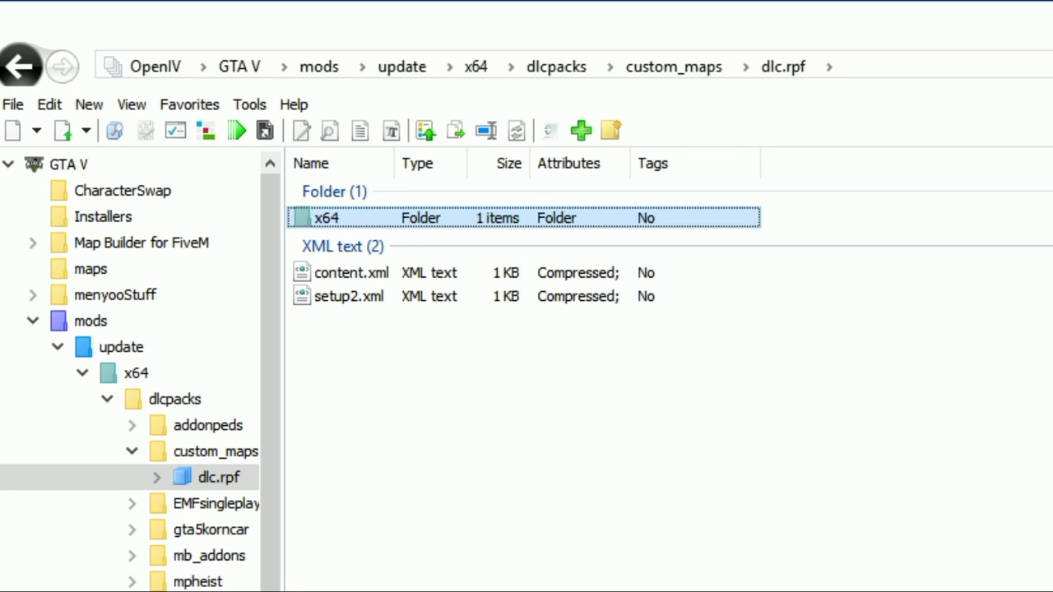
key(Return)
key(Down)
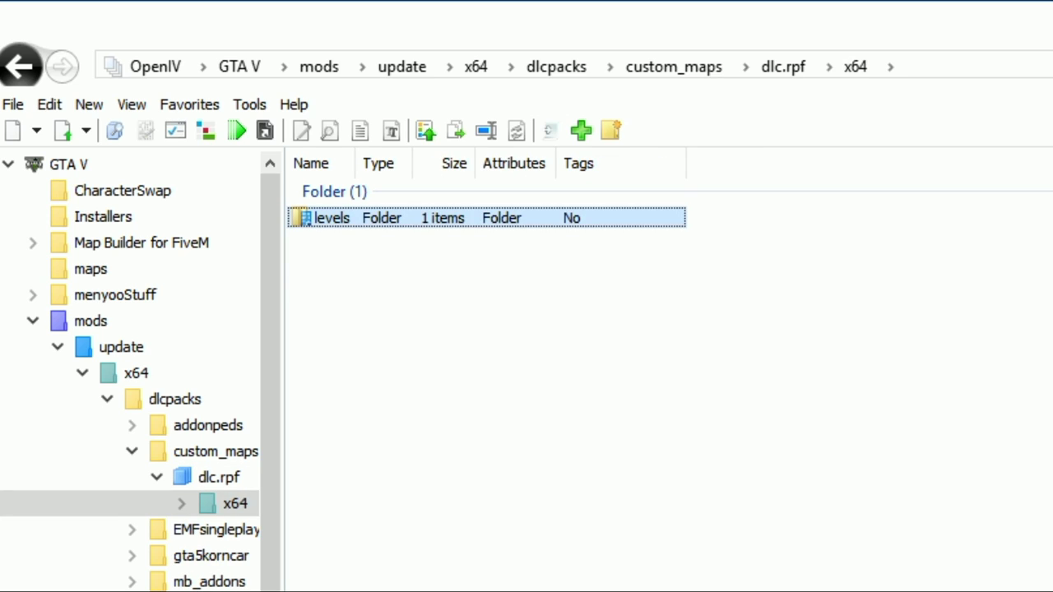
key(Return)
key(Down)
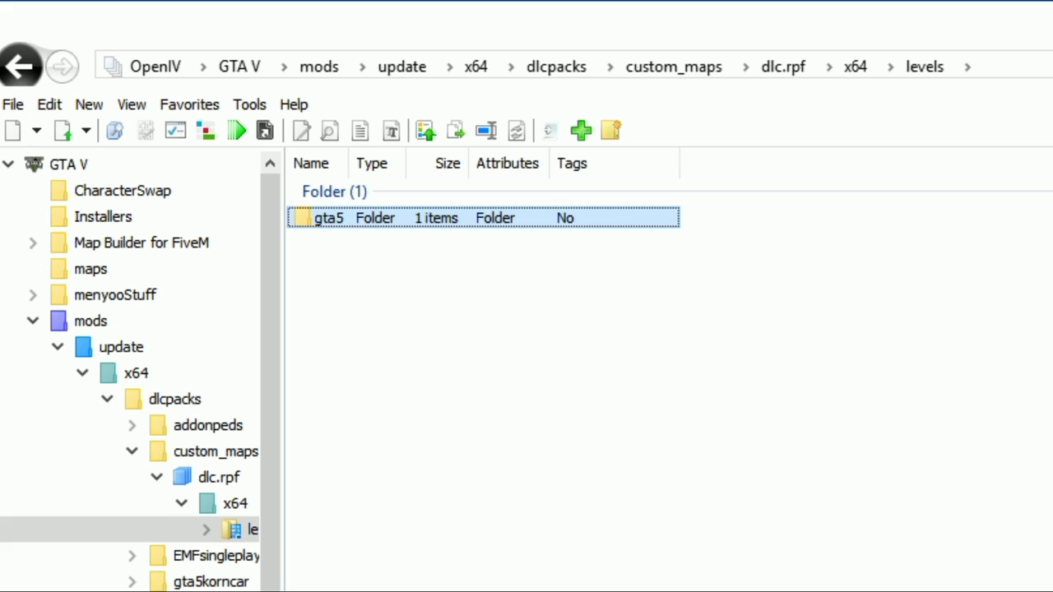
key(Return)
key(Down)
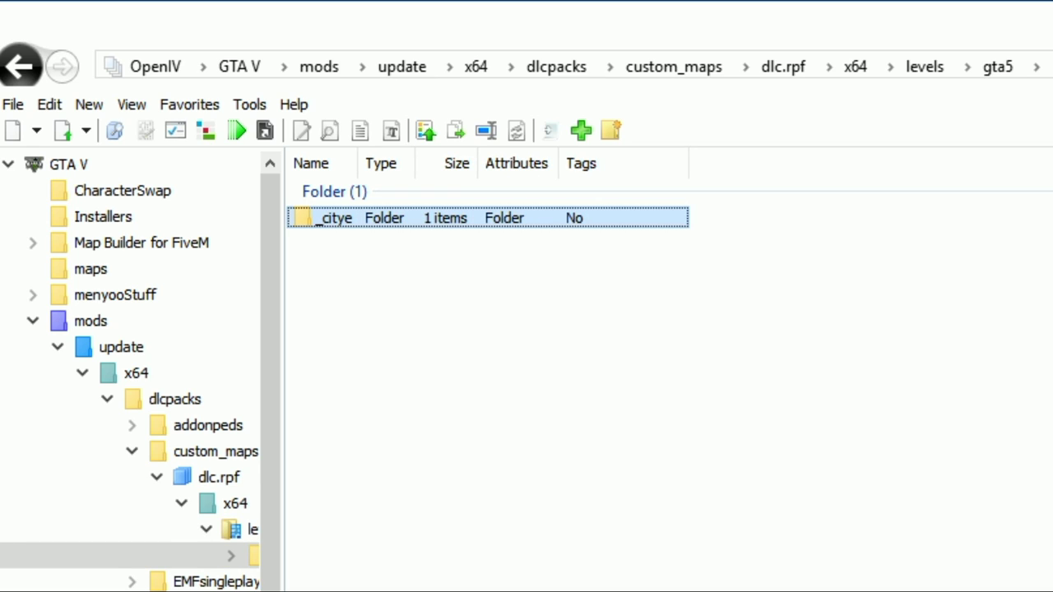
key(Return)
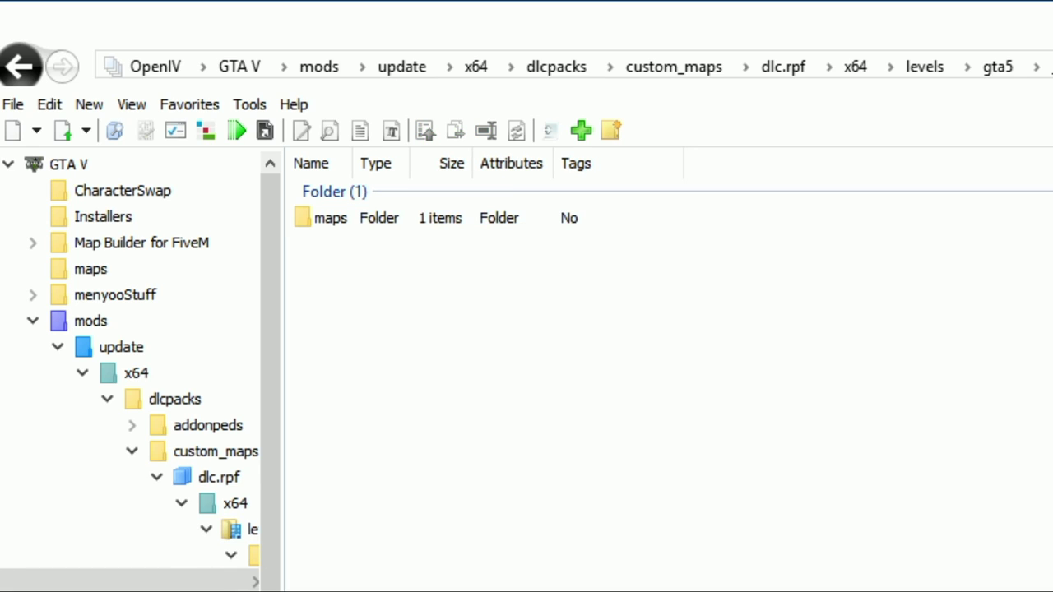
key(Down)
key(Return)
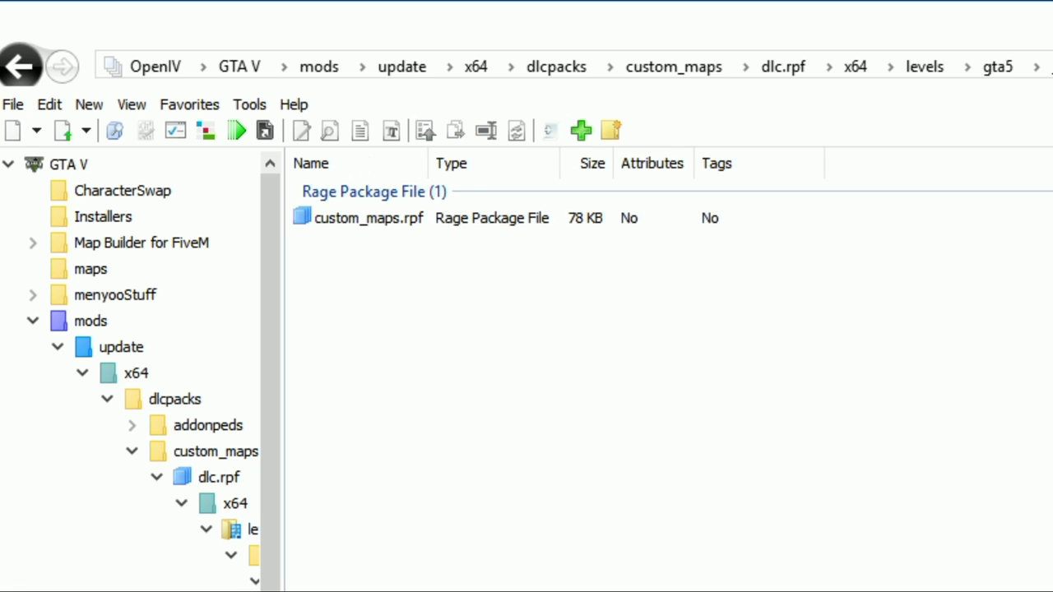
key(Down)
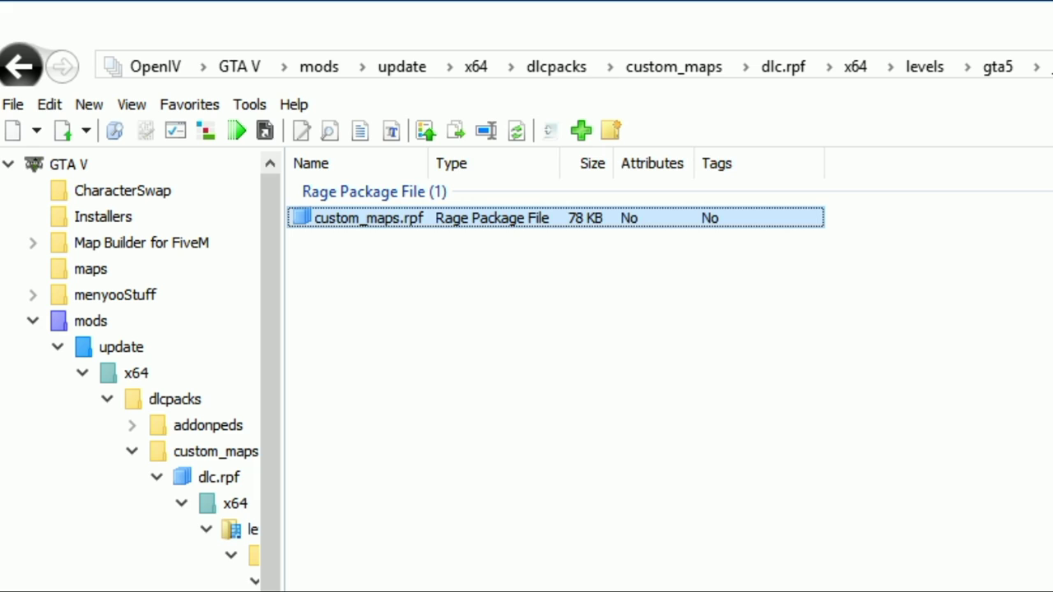
key(Return)
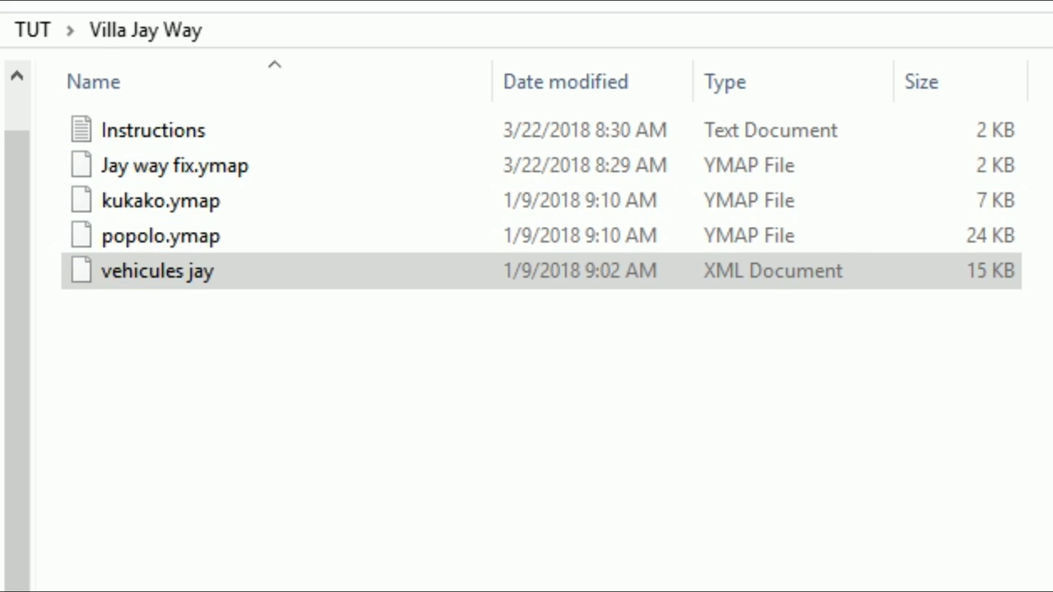
Step: Copy Jay way fix.ymap, kukako.ymap and popolo.ymap from the Villa Jay Way folder into custom_maps.rpf and check them there
mouse_move(1052, 159)
mouse_down()
mouse_move(927, 172)
mouse_move(844, 232)
mouse_up()
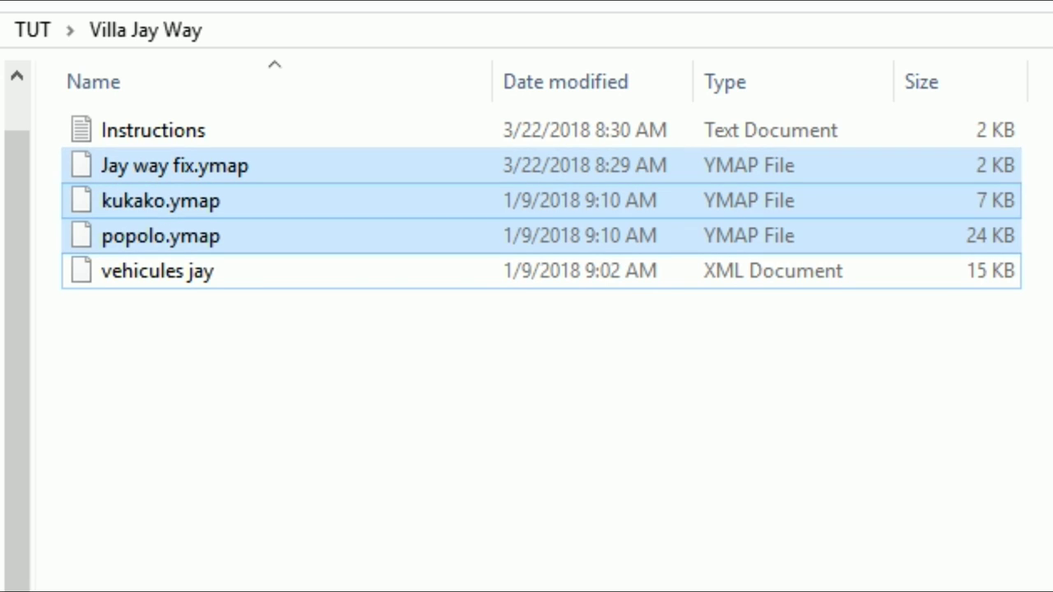
key(Escape)
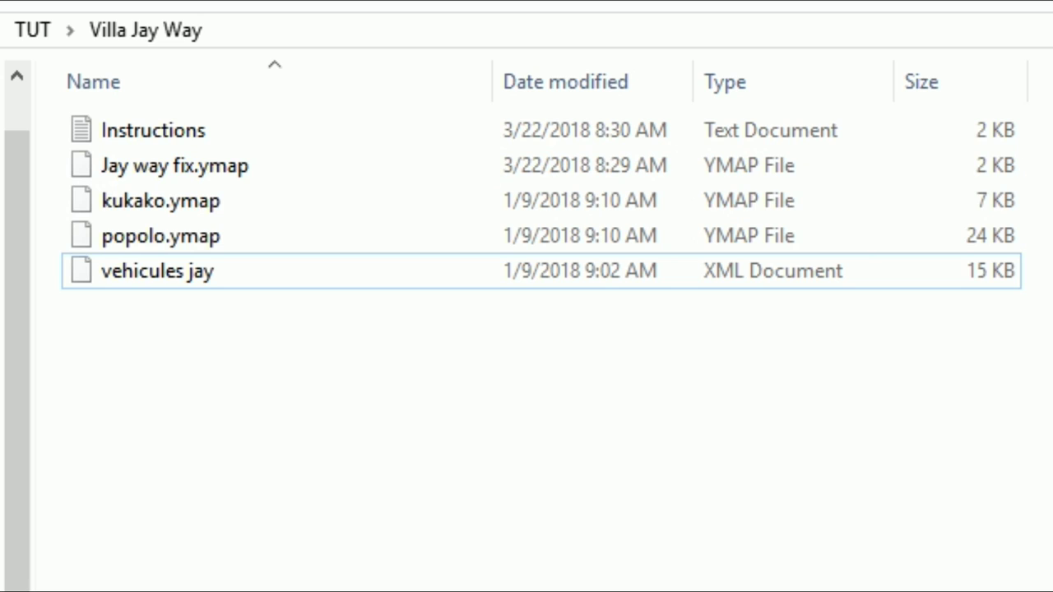
click(174, 165)
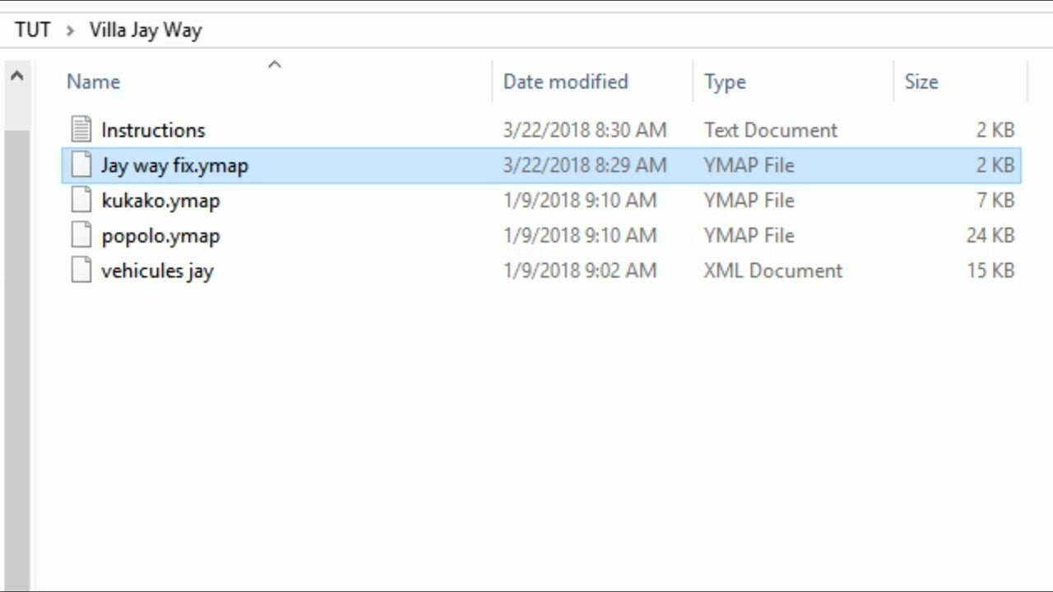
drag(1040, 157, 895, 234)
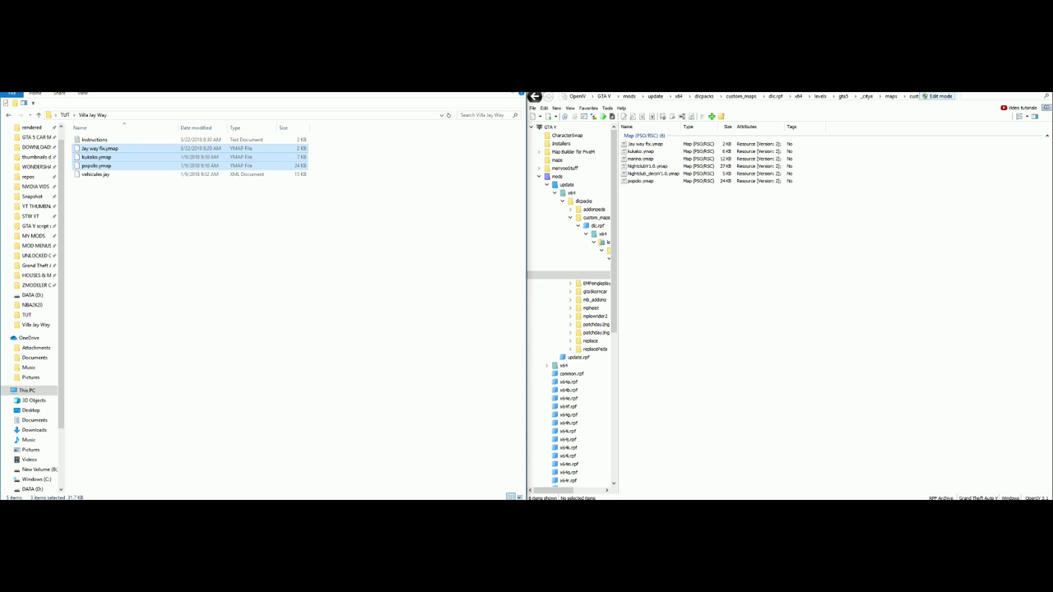
drag(206, 152, 699, 181)
click(645, 144)
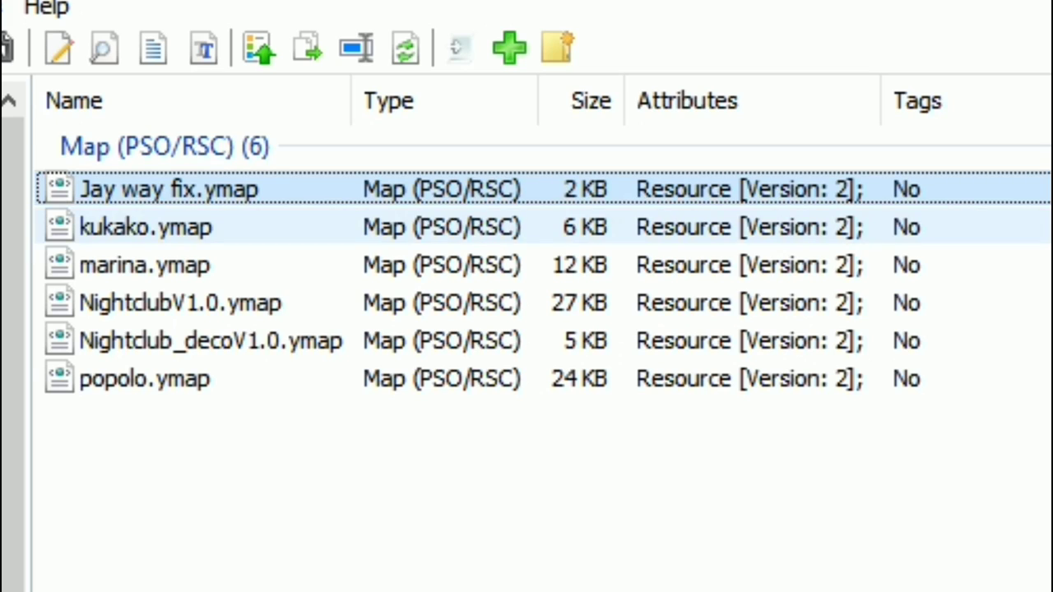
ctrl+click(641, 152)
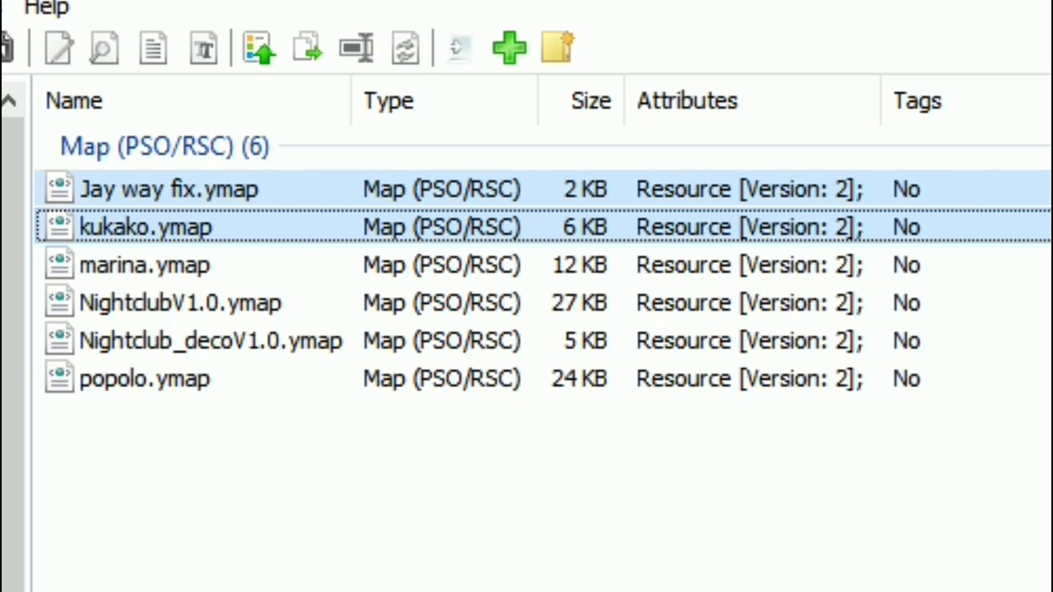
ctrl+click(145, 379)
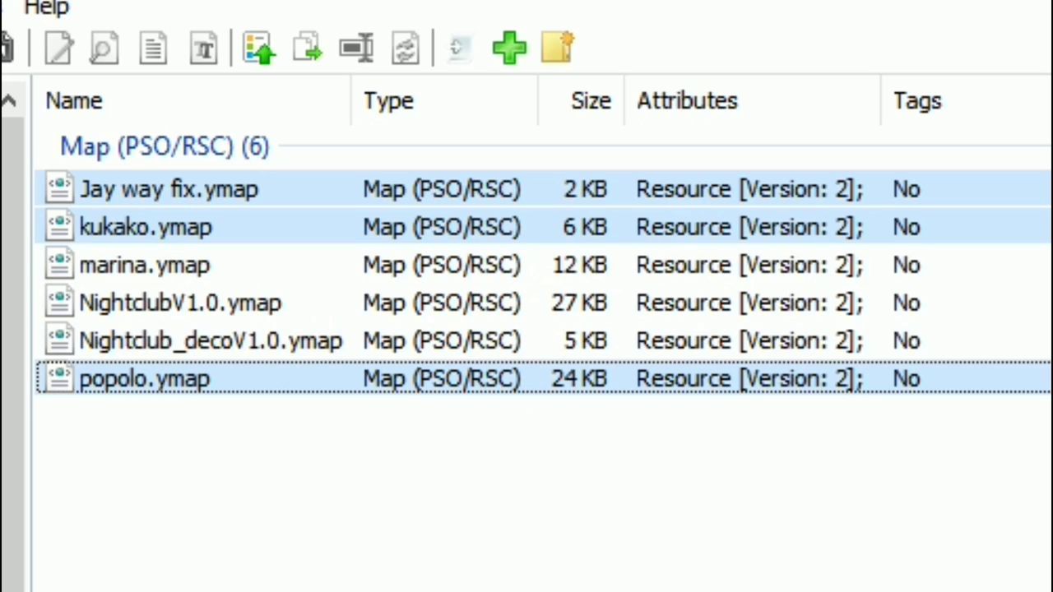
click(441, 461)
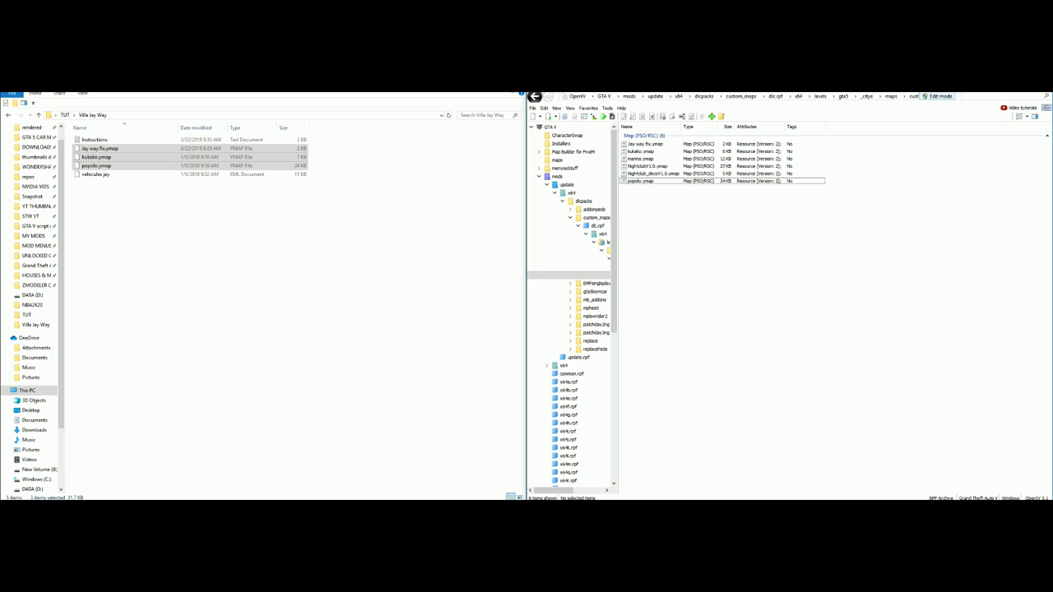
Step: Close all open archives in OpenIV, and exit OpenIV and the Villa Jay Way folder window
click(532, 107)
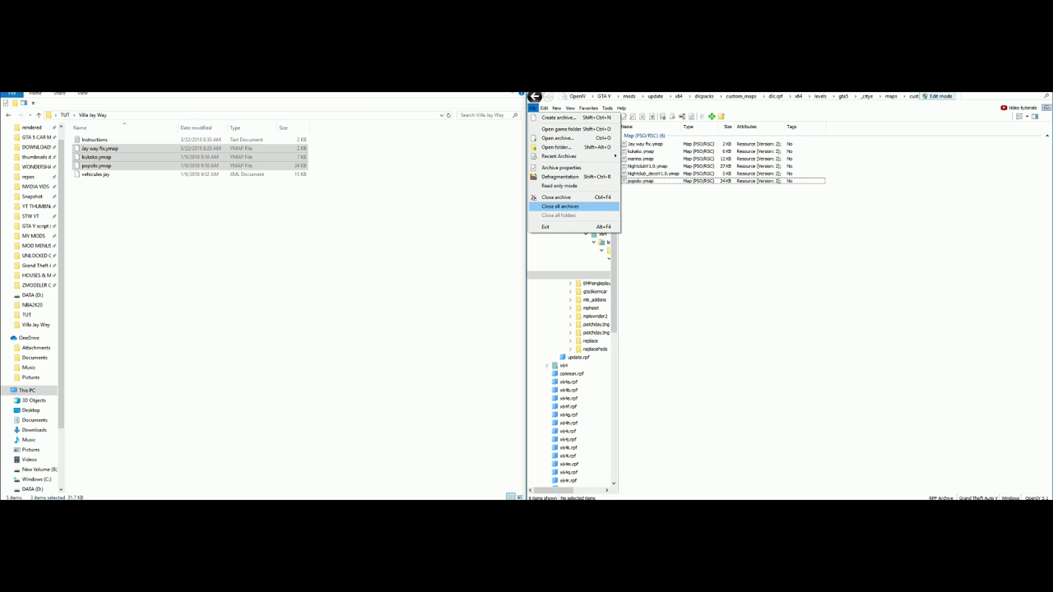
click(567, 207)
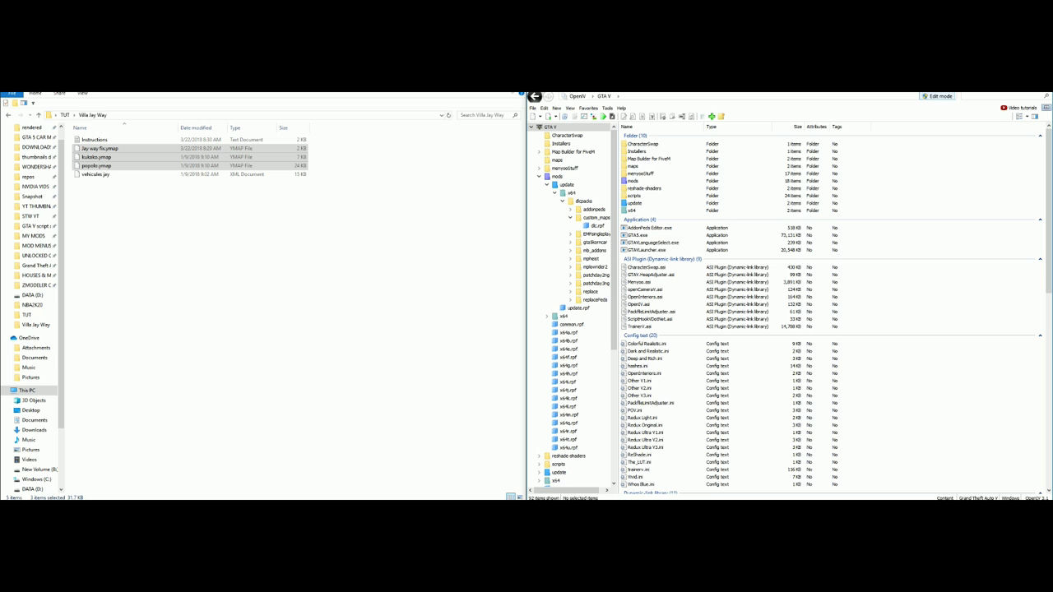
key(alt+F4)
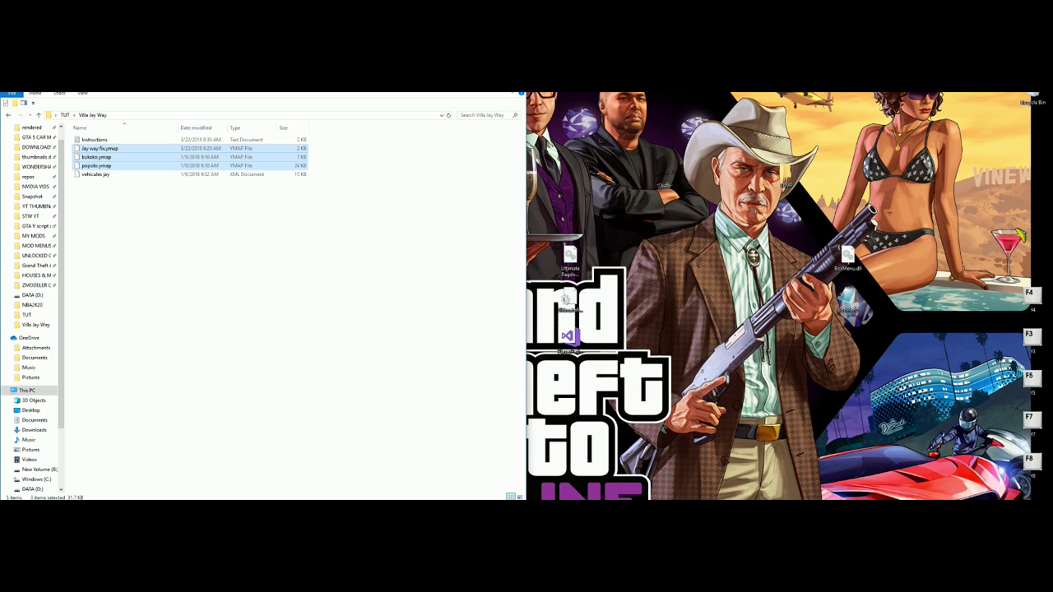
key(alt+F4)
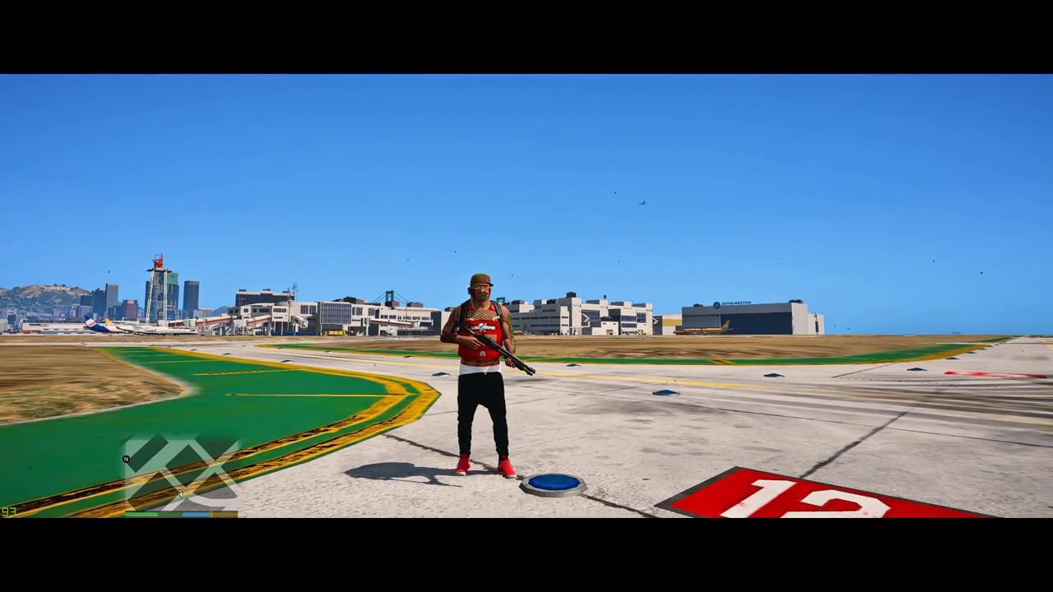
Step: In GTA V, set a map waypoint in Pacific Bluffs where the narrow winding path meets the curved road, and return to the game
key(Escape)
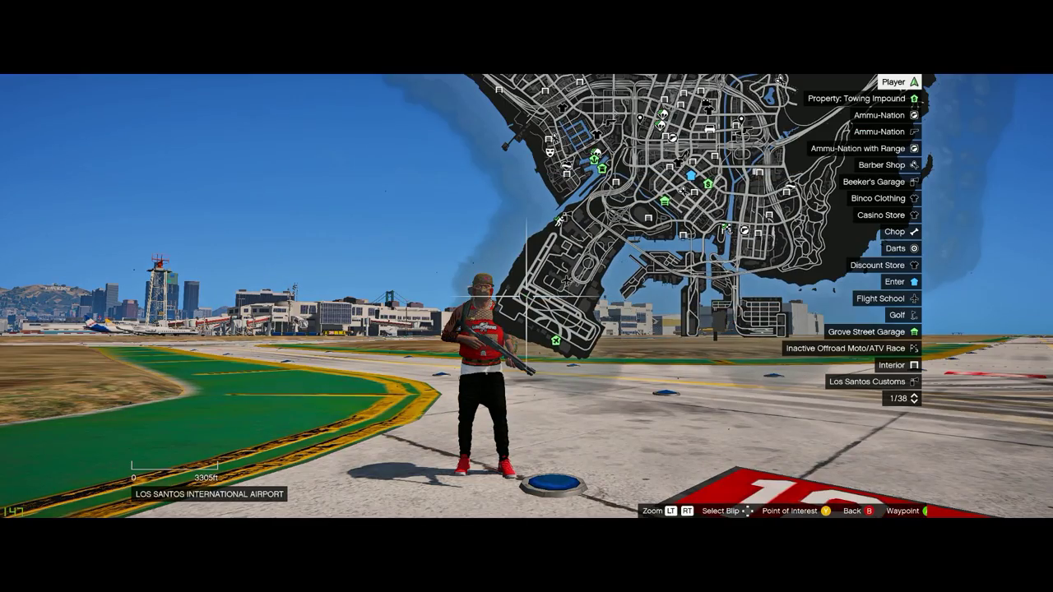
key(w)
scroll(527, 297, up, 5)
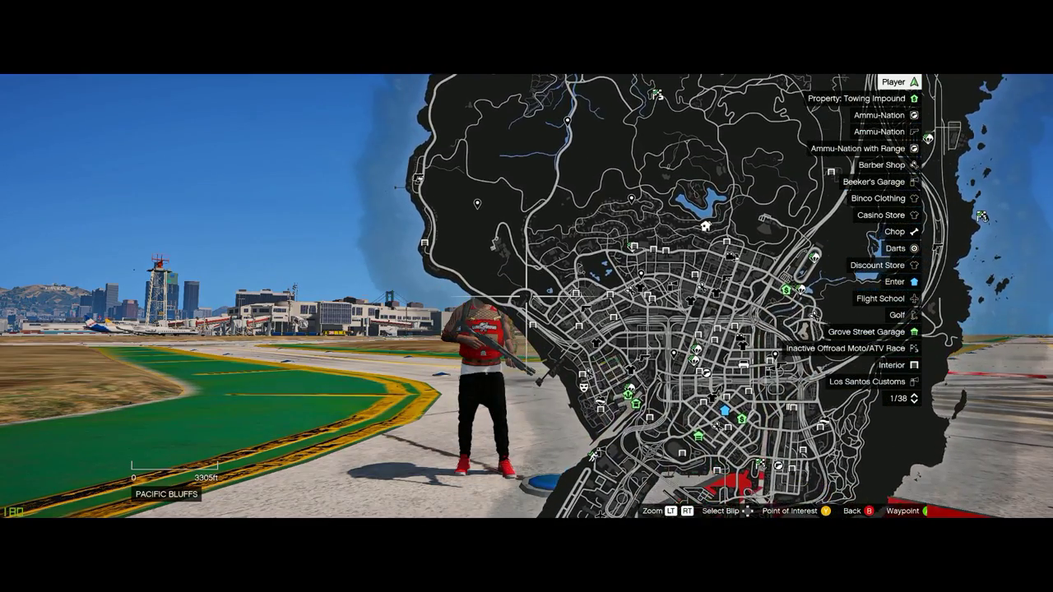
key(w)
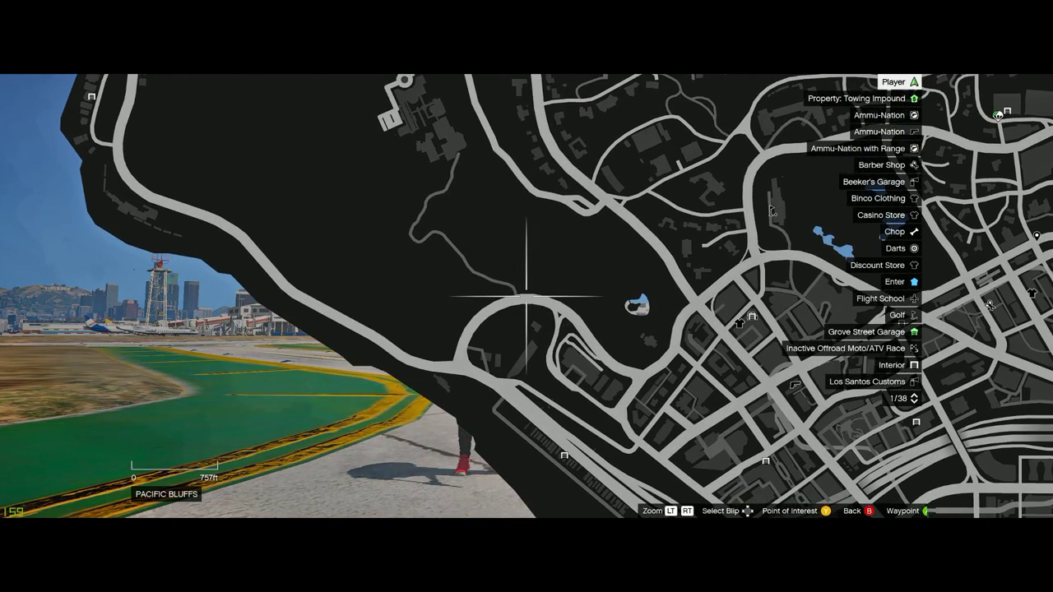
scroll(527, 296, up, 3)
scroll(526, 296, down, 6)
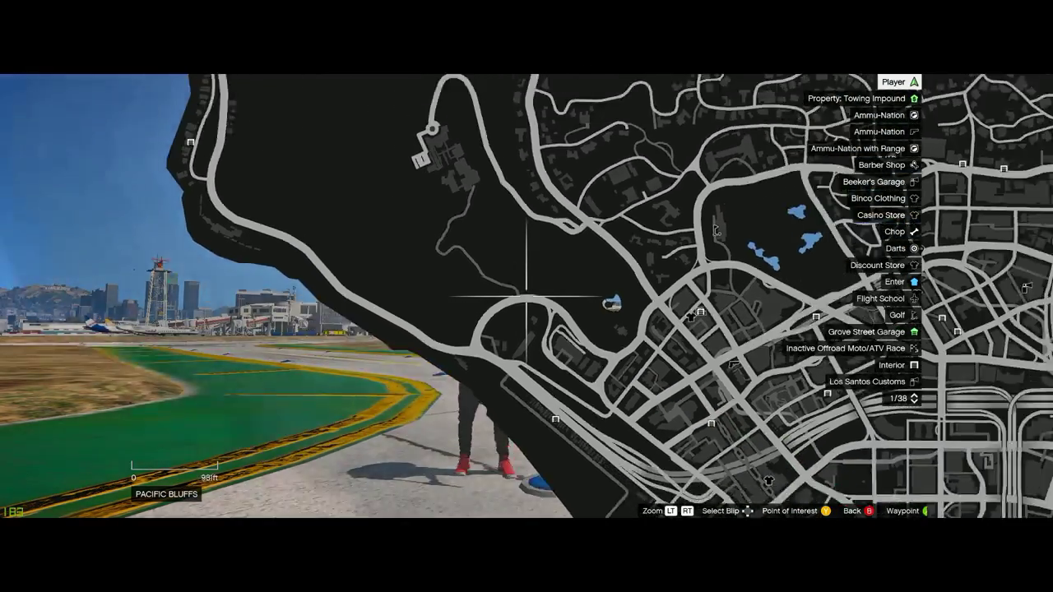
click(526, 296)
scroll(526, 296, up, 5)
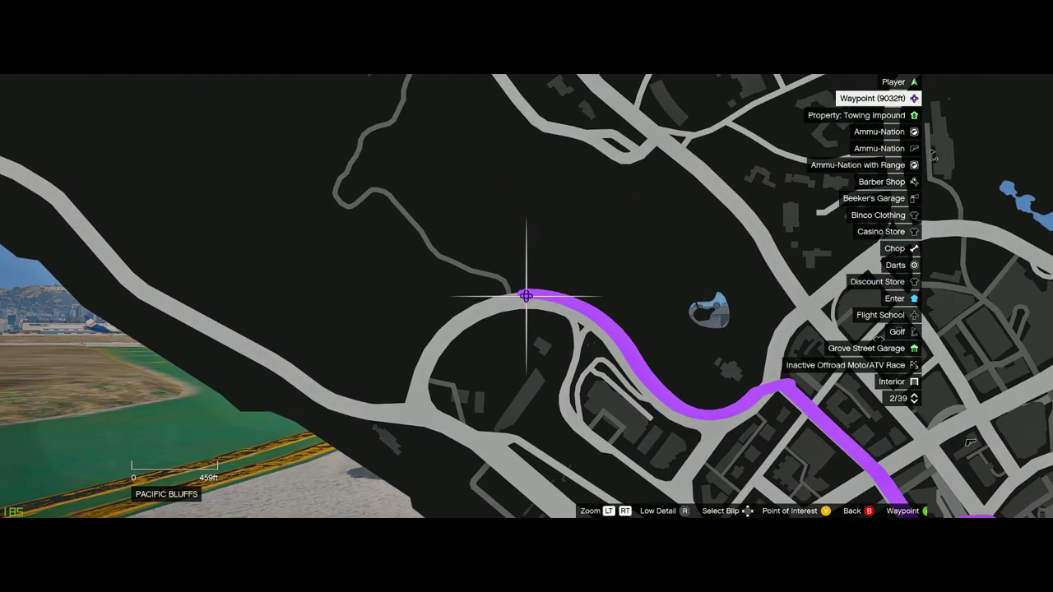
scroll(527, 296, down, 5)
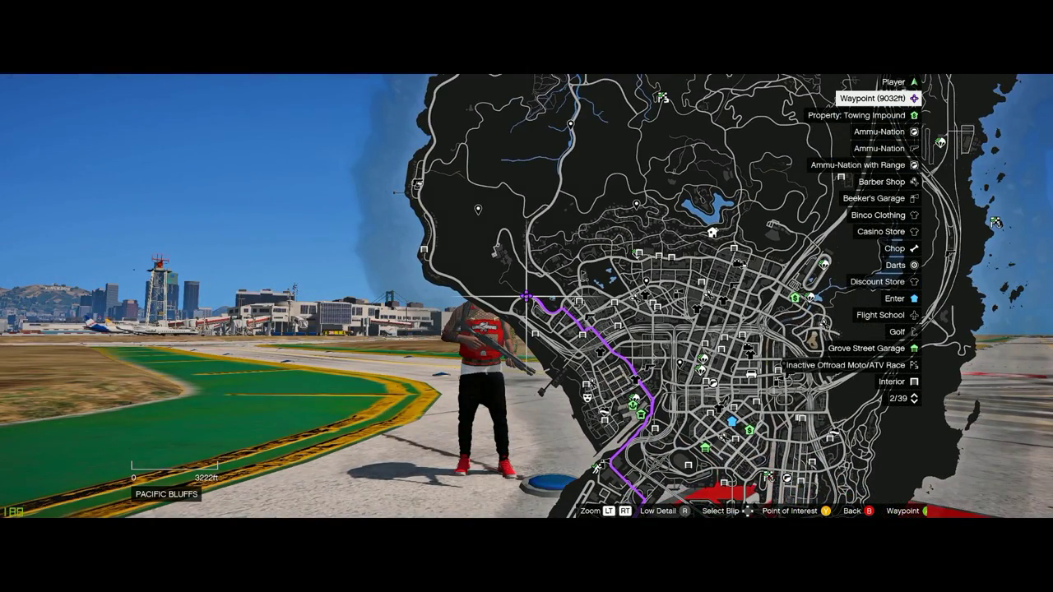
scroll(526, 296, up, 4)
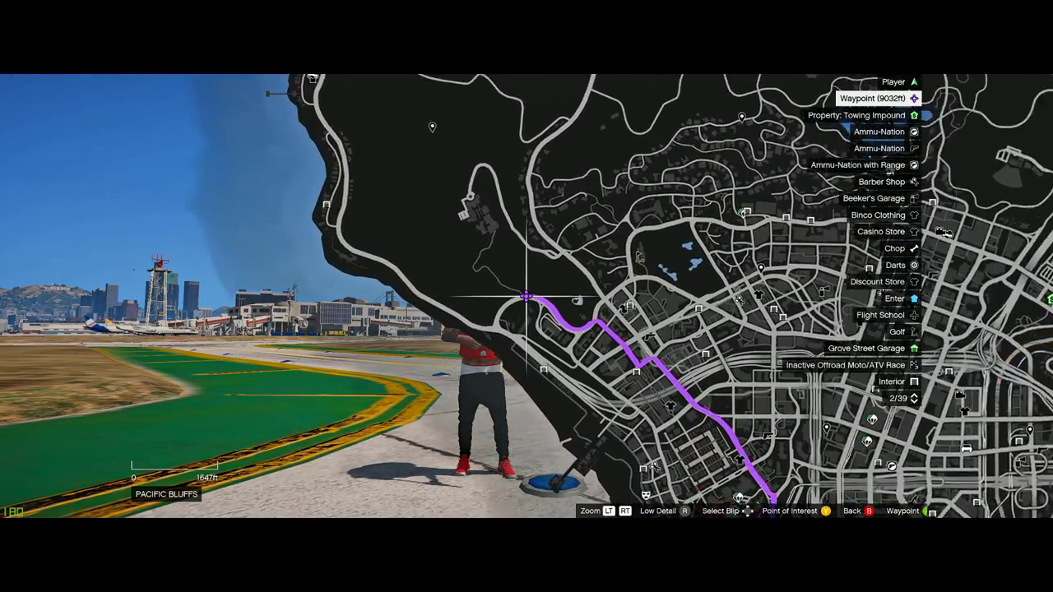
scroll(526, 296, up, 2)
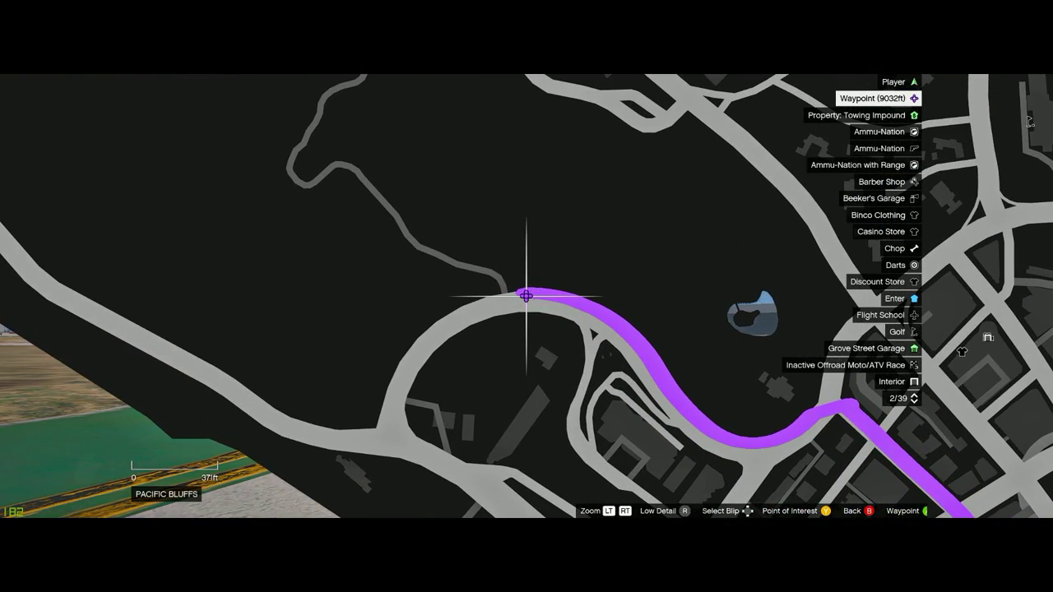
key(Escape)
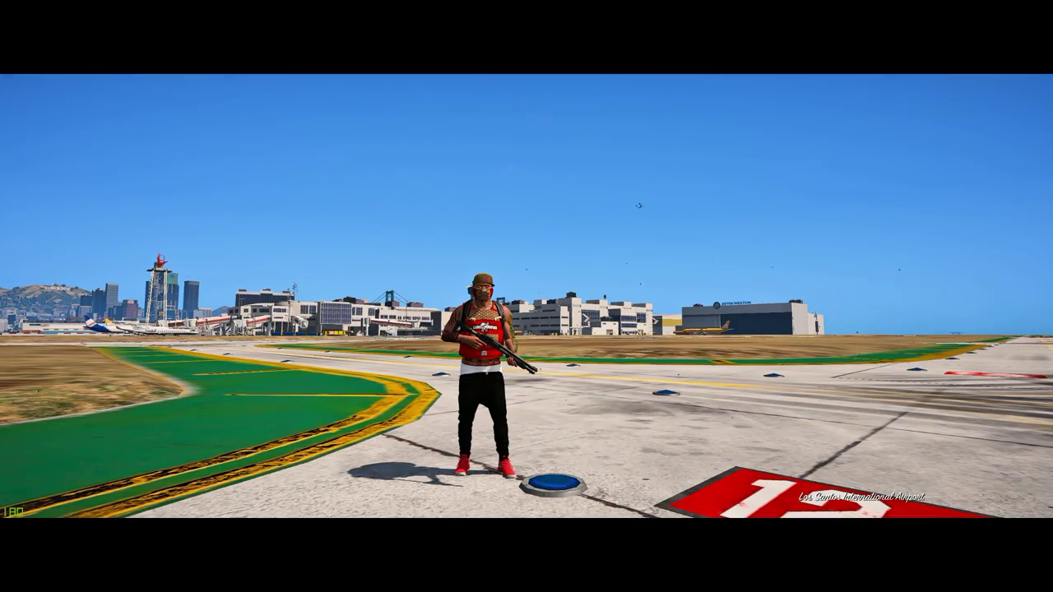